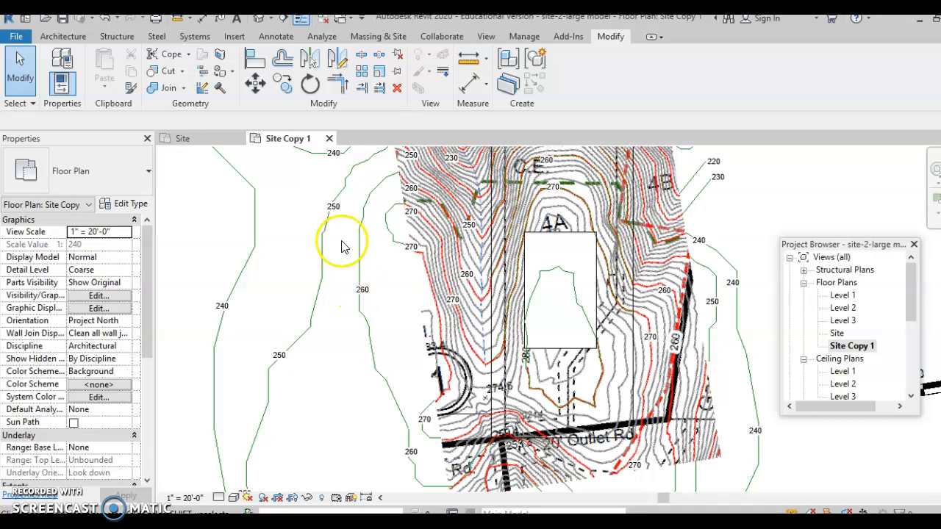
# Start a toposurface and place points at 280' 0" absolute elevation around the closed contour in the middle of lot 4A.
pyautogui.click(372, 37)
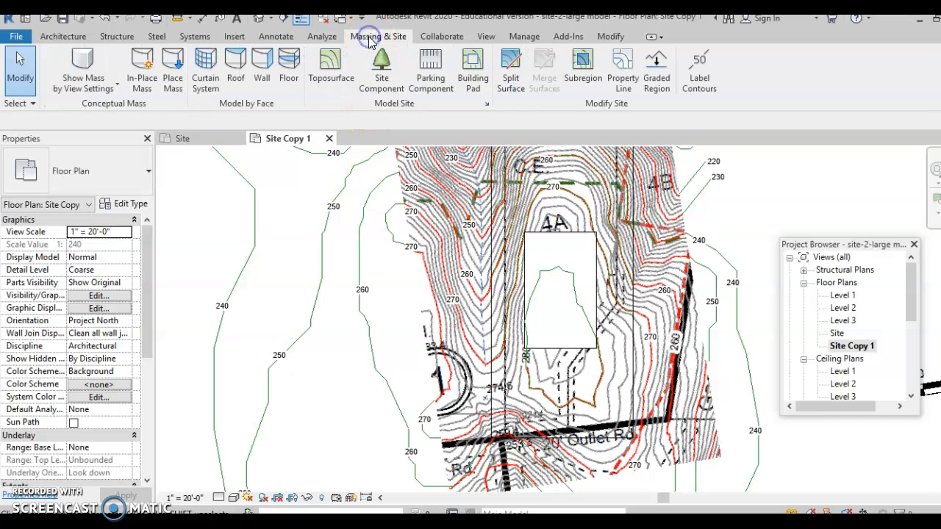
pyautogui.click(331, 61)
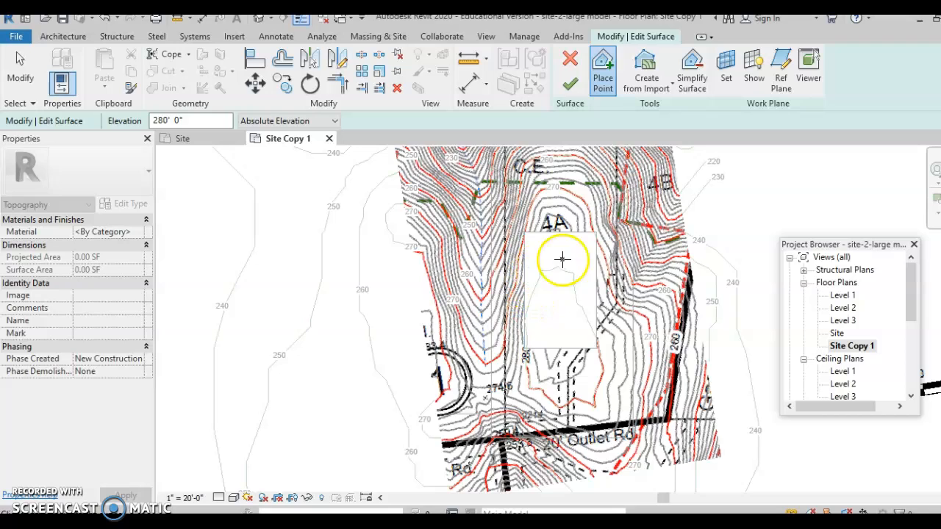
pyautogui.click(592, 397)
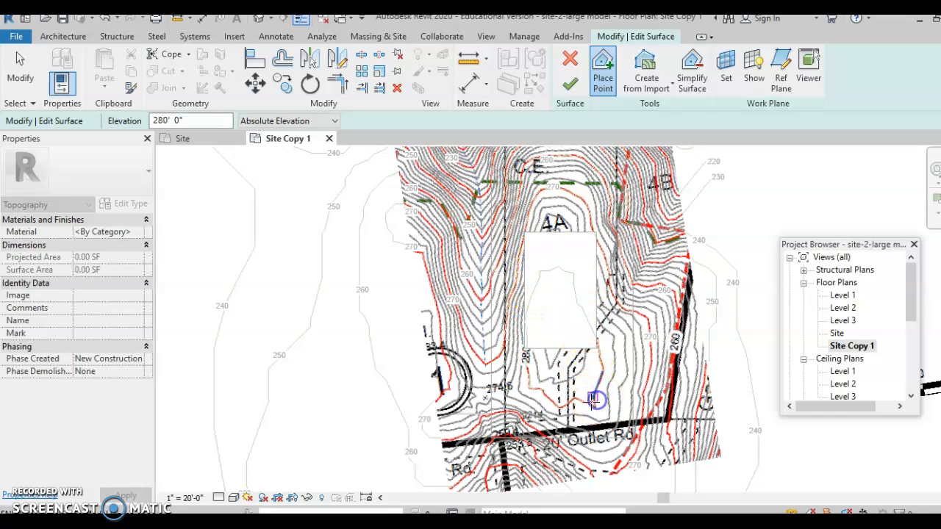
pyautogui.click(566, 406)
pyautogui.click(552, 401)
pyautogui.click(541, 391)
pyautogui.click(527, 366)
pyautogui.click(527, 352)
pyautogui.click(526, 321)
pyautogui.click(529, 297)
pyautogui.click(542, 277)
pyautogui.click(558, 267)
pyautogui.click(574, 295)
pyautogui.click(583, 310)
pyautogui.click(590, 325)
pyautogui.click(597, 340)
pyautogui.click(599, 356)
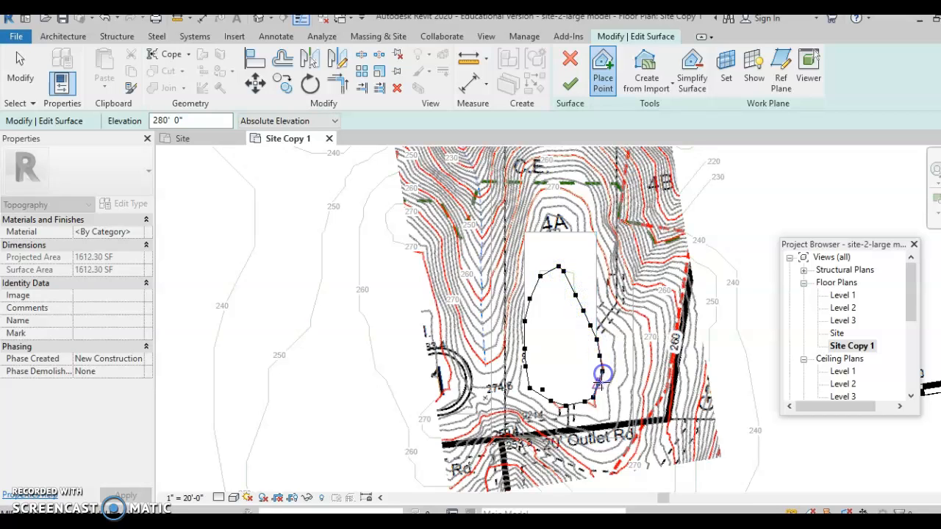
# Fill the gaps in the 280' outline with extra points on its southeast side and around its northern end.
pyautogui.click(600, 383)
pyautogui.click(573, 275)
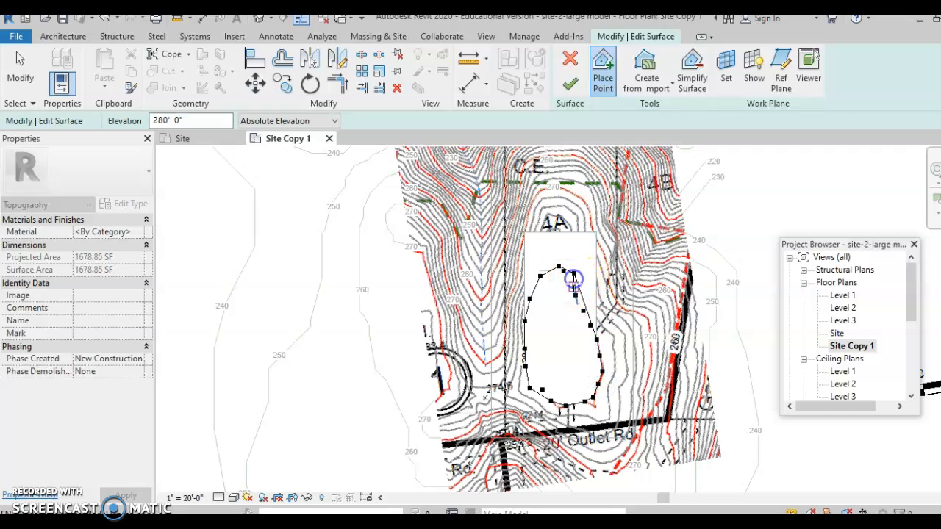
pyautogui.scroll(1, 573, 273)
pyautogui.click(549, 274)
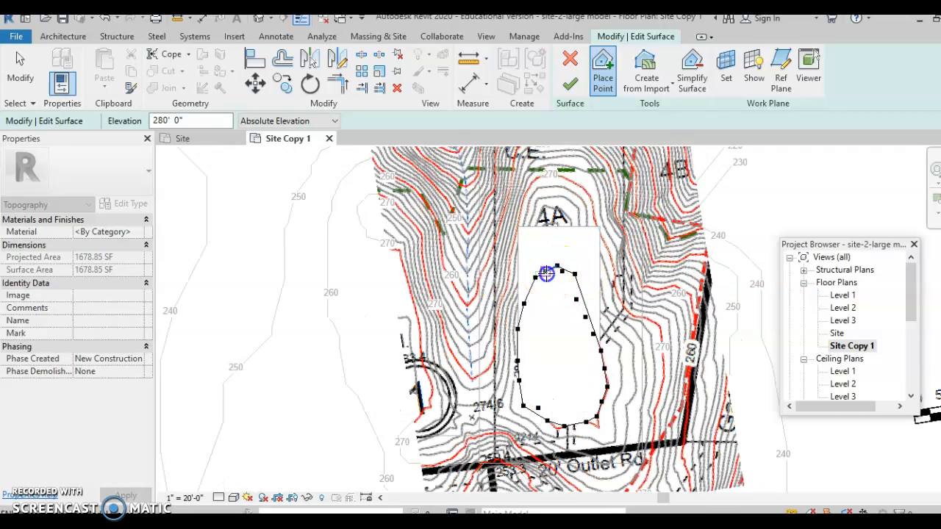
pyautogui.click(580, 286)
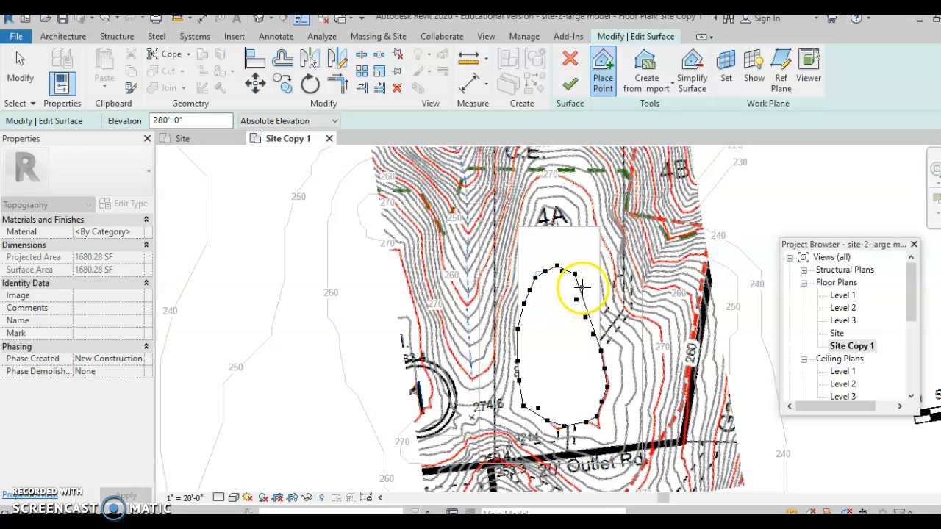
pyautogui.click(552, 312)
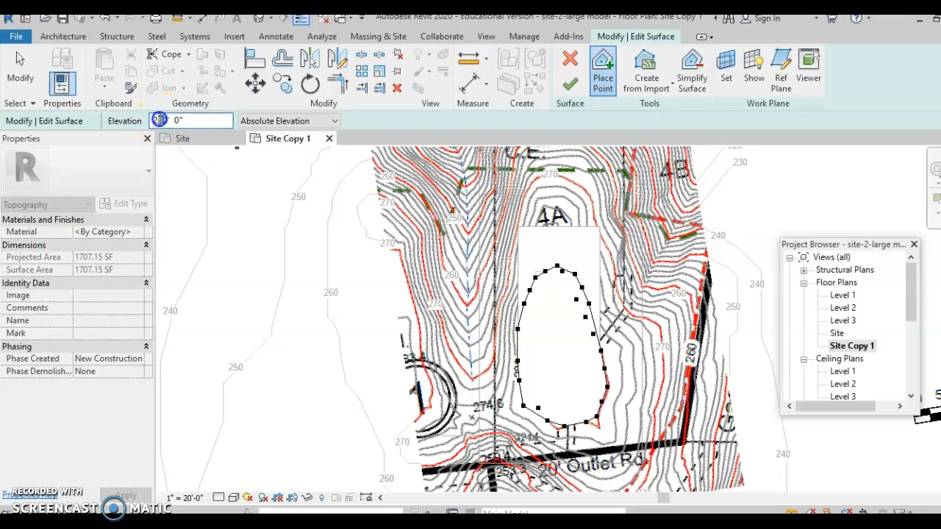
# Set the elevation to 270' and place points down the contour east of lot 4A to the survey's southern edge.
pyautogui.click(160, 120)
pyautogui.press('BackSpace')
pyautogui.write('7')
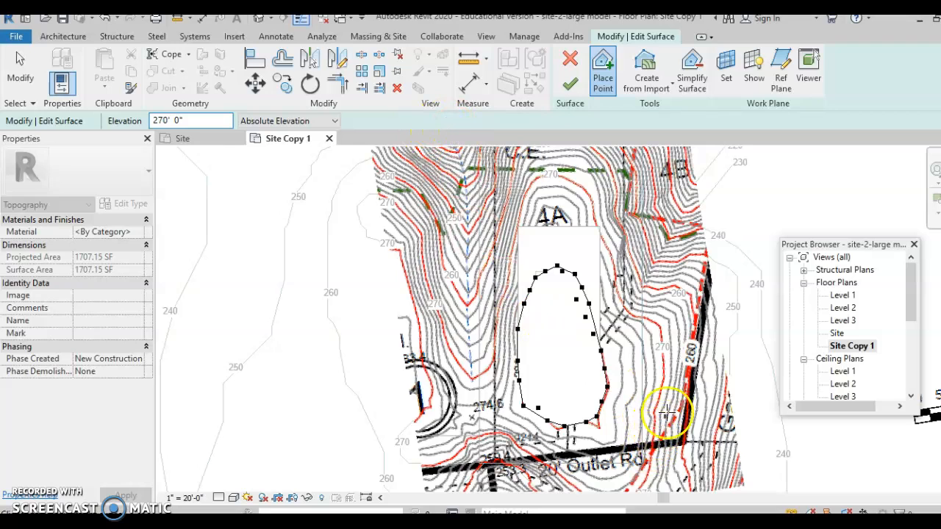
pyautogui.click(663, 353)
pyautogui.click(662, 386)
pyautogui.click(652, 423)
pyautogui.click(652, 439)
pyautogui.moveTo(653, 439); pyautogui.dragTo(653, 358, button='middle')
pyautogui.click(653, 366)
pyautogui.click(653, 382)
pyautogui.click(647, 399)
pyautogui.click(636, 412)
pyautogui.click(619, 418)
pyautogui.click(603, 420)
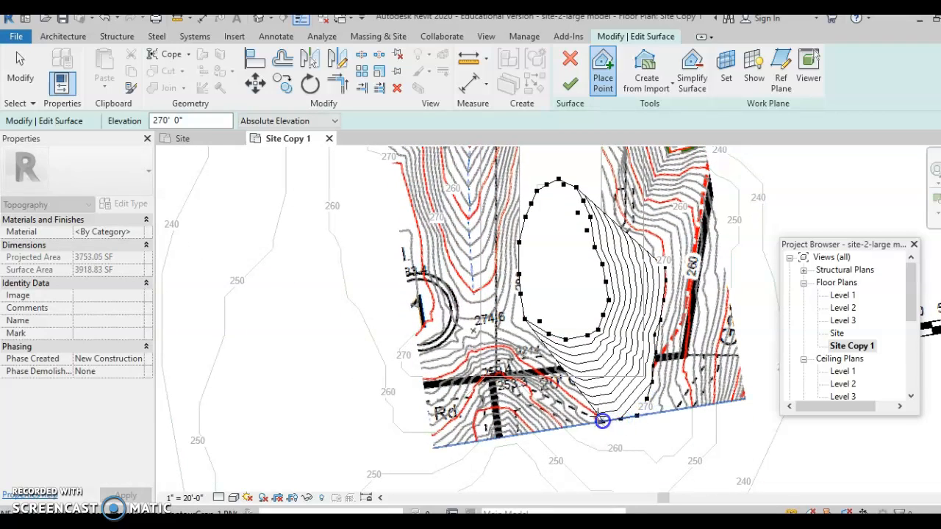
# Place 270' points westward along the contour that crosses Outlet Road to the survey's southwest edge.
pyautogui.click(582, 408)
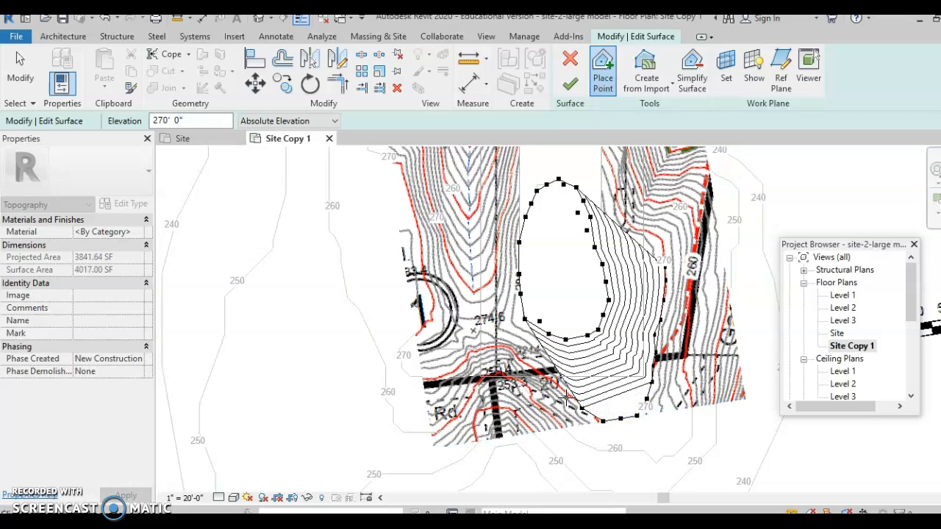
pyautogui.click(561, 392)
pyautogui.click(550, 381)
pyautogui.click(534, 370)
pyautogui.click(520, 358)
pyautogui.click(508, 351)
pyautogui.click(494, 348)
pyautogui.click(480, 350)
pyautogui.click(465, 358)
pyautogui.click(453, 365)
pyautogui.click(442, 371)
pyautogui.click(423, 376)
pyautogui.click(414, 376)
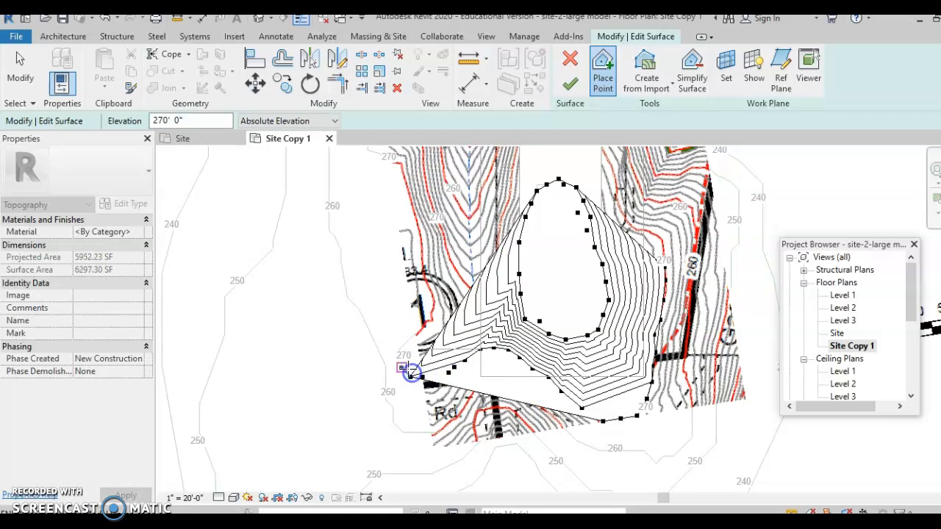
# Continue the 270' points around the southwest bend and north along the contour on the survey's western edge.
pyautogui.click(401, 367)
pyautogui.click(401, 351)
pyautogui.click(413, 340)
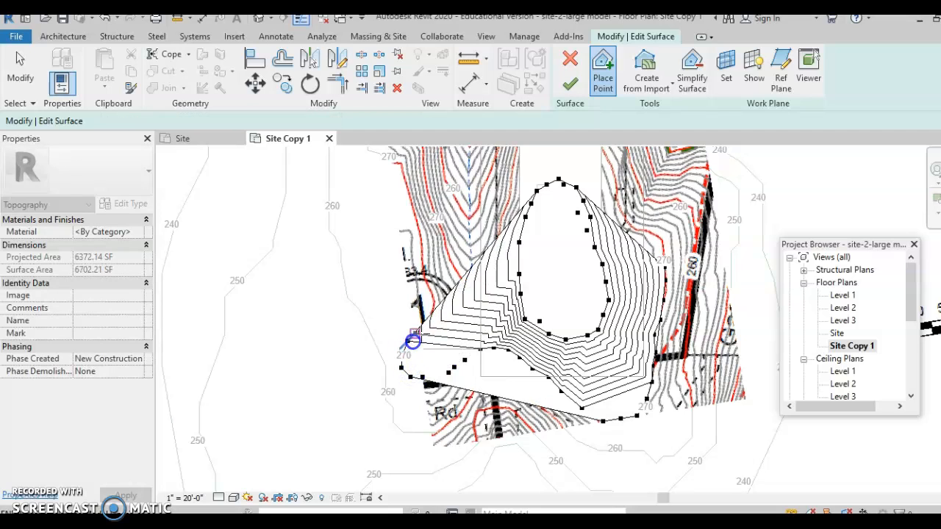
pyautogui.click(436, 310)
pyautogui.click(428, 276)
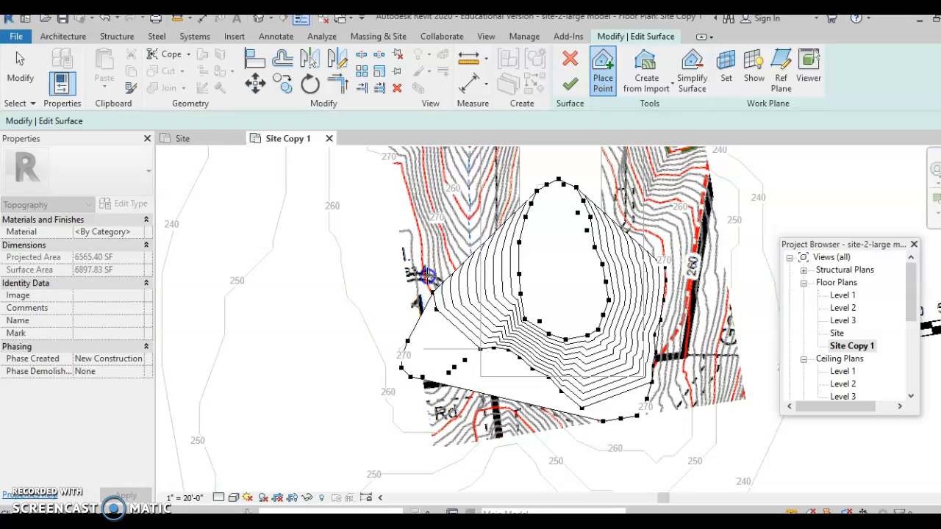
pyautogui.click(421, 256)
pyautogui.moveTo(420, 252); pyautogui.dragTo(430, 382, button='middle')
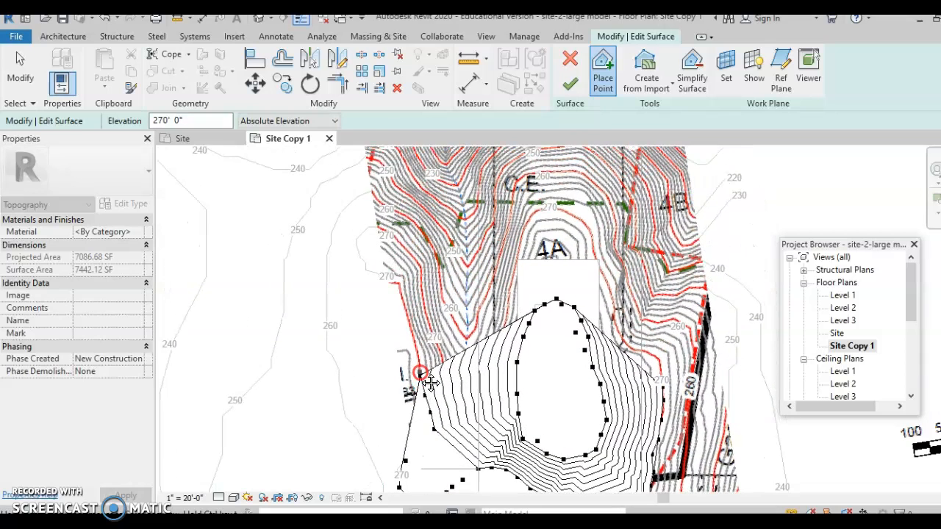
pyautogui.click(416, 340)
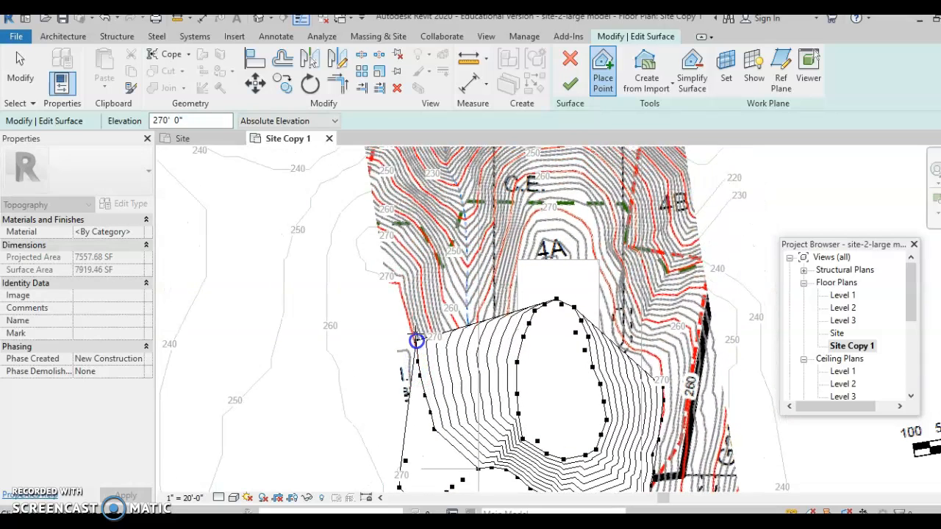
pyautogui.click(401, 286)
pyautogui.click(390, 279)
pyautogui.click(377, 272)
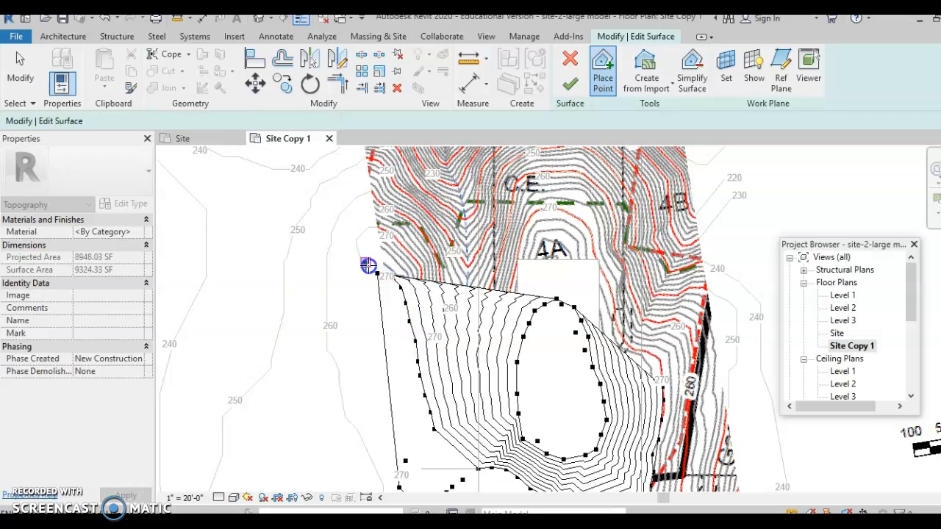
# Place 270' points around the rounded northwest end of the western contour and back into the survey area.
pyautogui.click(366, 262)
pyautogui.click(357, 246)
pyautogui.click(363, 233)
pyautogui.click(389, 237)
pyautogui.click(397, 245)
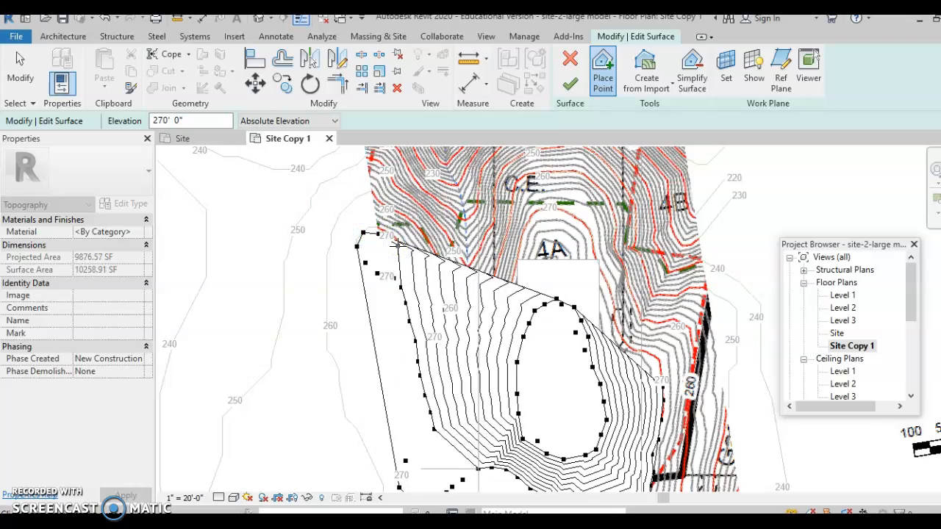
# Place 270' points down the contour's upper stretch just west of the 4A label.
pyautogui.click(526, 222)
pyautogui.click(519, 238)
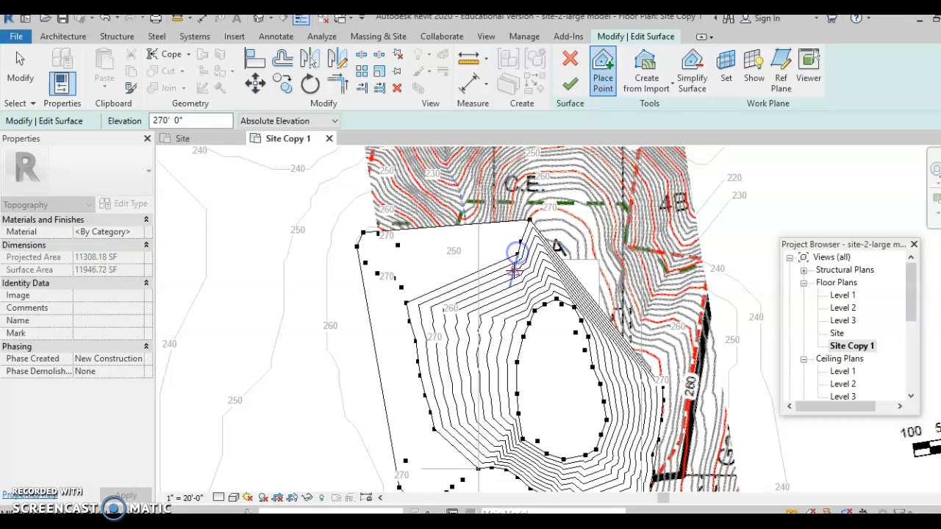
pyautogui.click(514, 271)
pyautogui.click(510, 287)
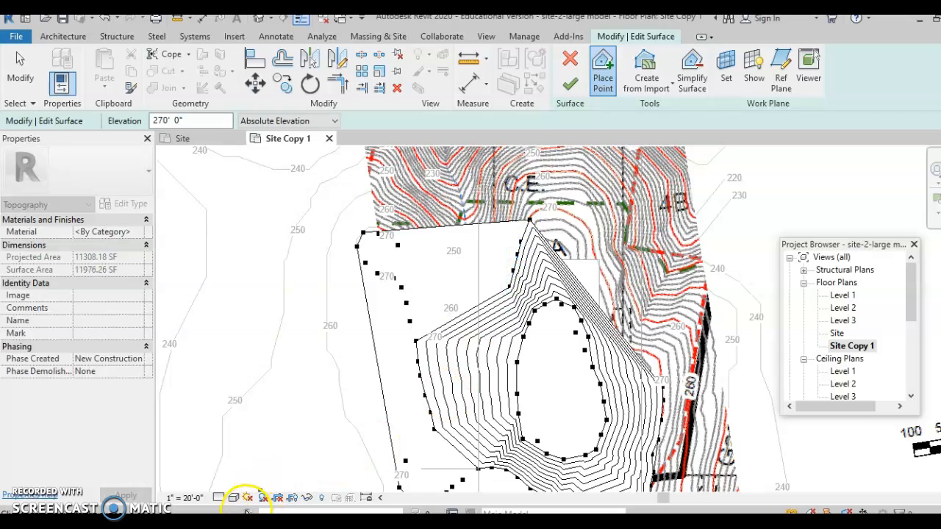
# Switch the view to Wireframe and continue the 270' points around the valley contour west of lot 4A.
pyautogui.click(235, 498)
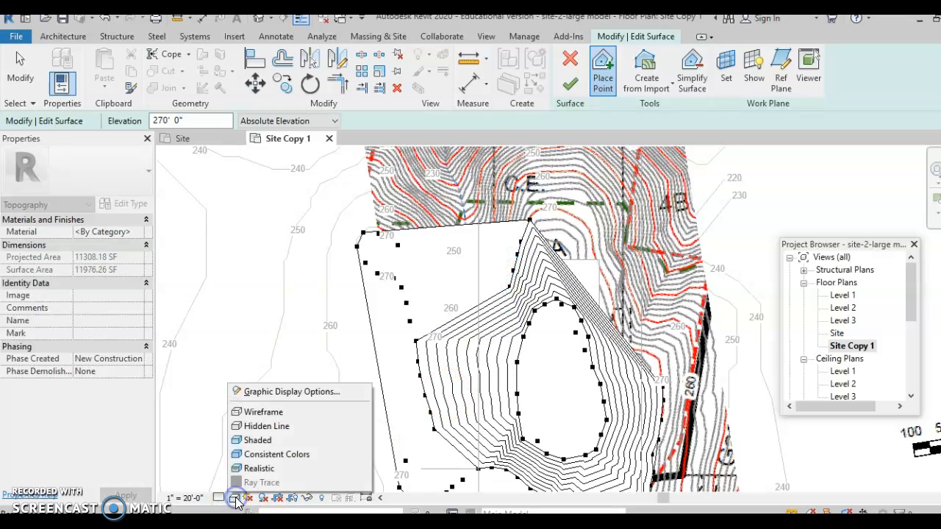
pyautogui.click(259, 415)
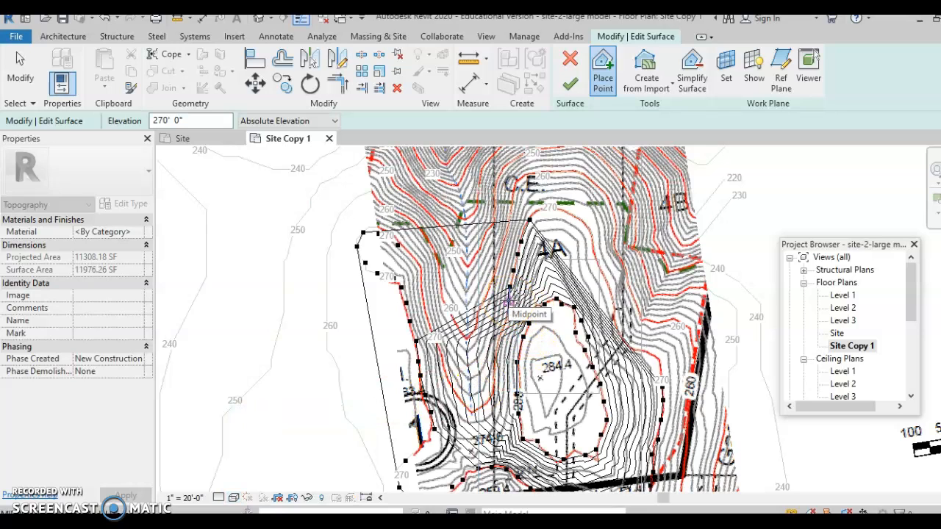
pyautogui.click(508, 299)
pyautogui.click(501, 320)
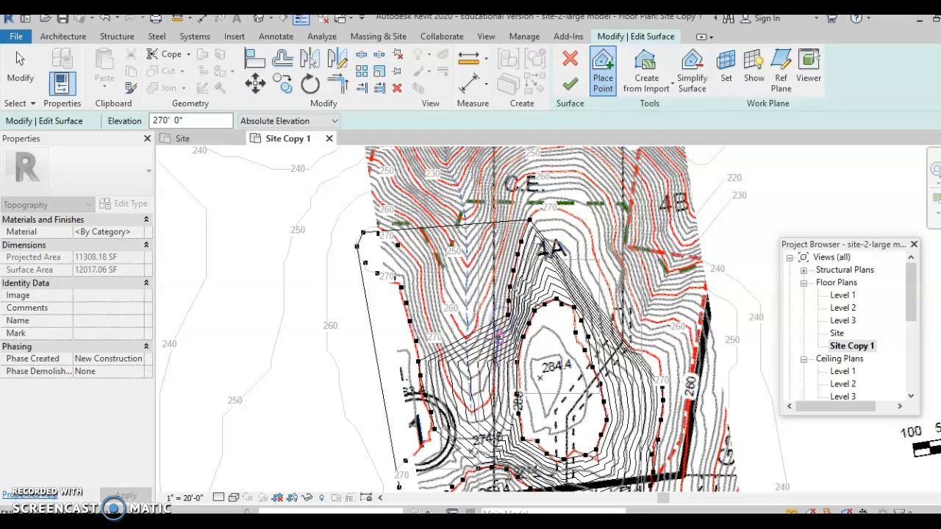
pyautogui.click(490, 342)
pyautogui.click(489, 360)
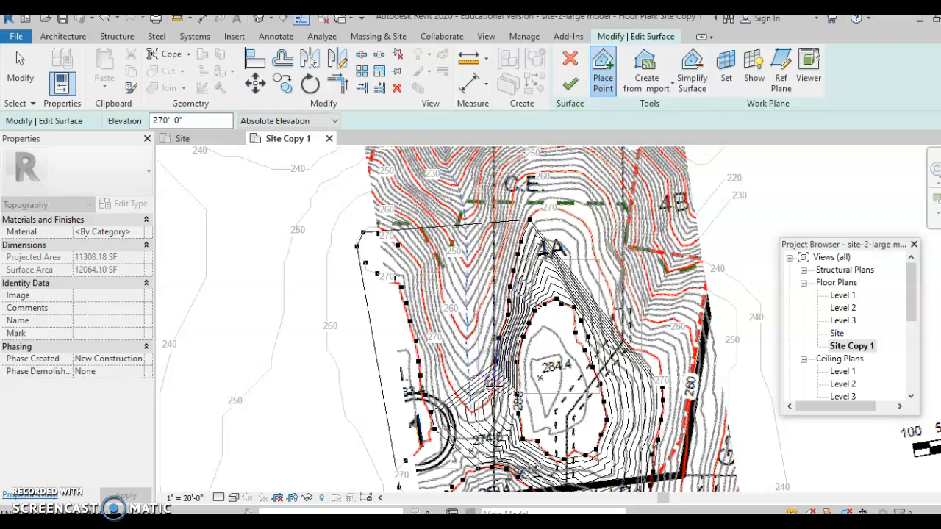
pyautogui.click(482, 401)
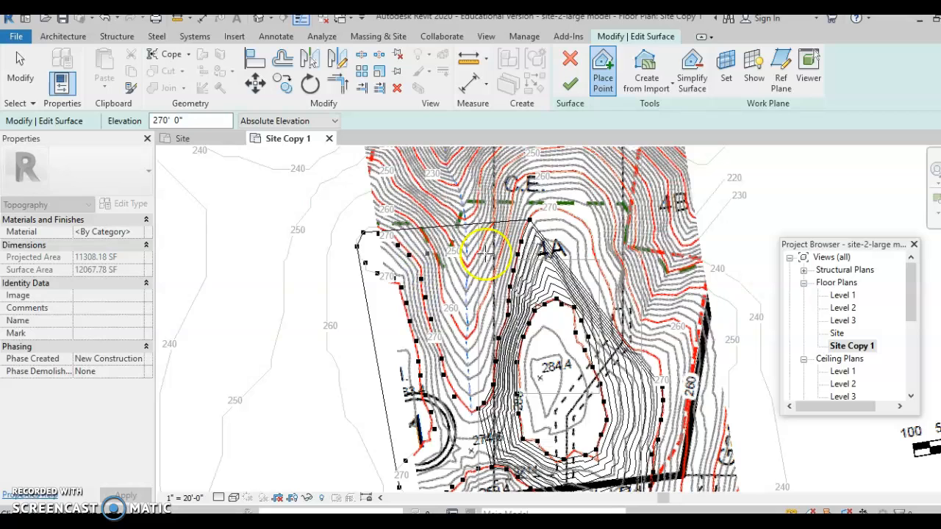
# Place 270' points over the contour's top north of lot 4A and down its east side to the existing eastern points.
pyautogui.click(550, 210)
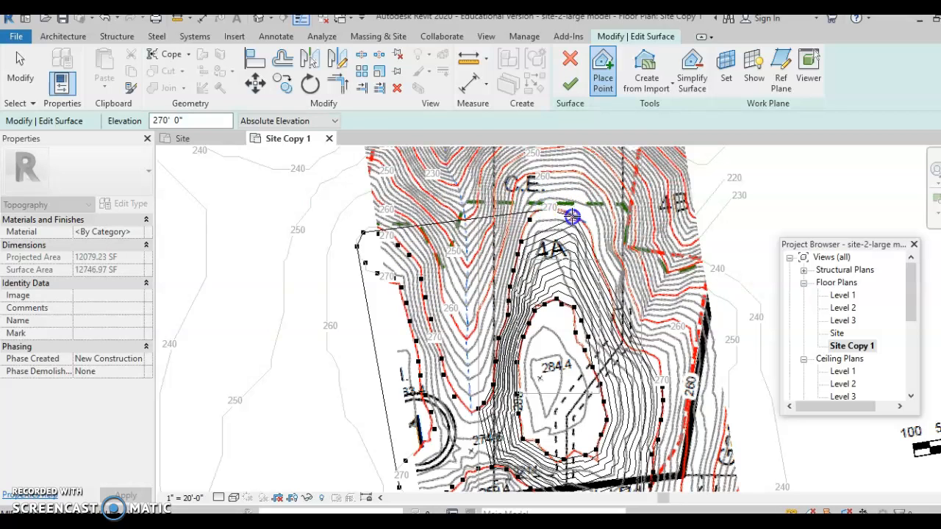
pyautogui.click(590, 235)
pyautogui.click(612, 306)
pyautogui.click(621, 326)
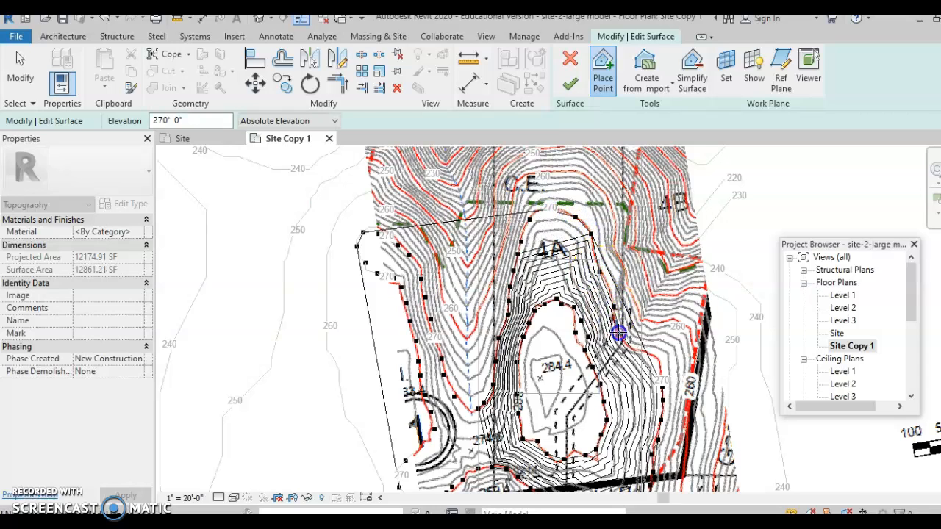
pyautogui.click(630, 348)
pyautogui.click(658, 361)
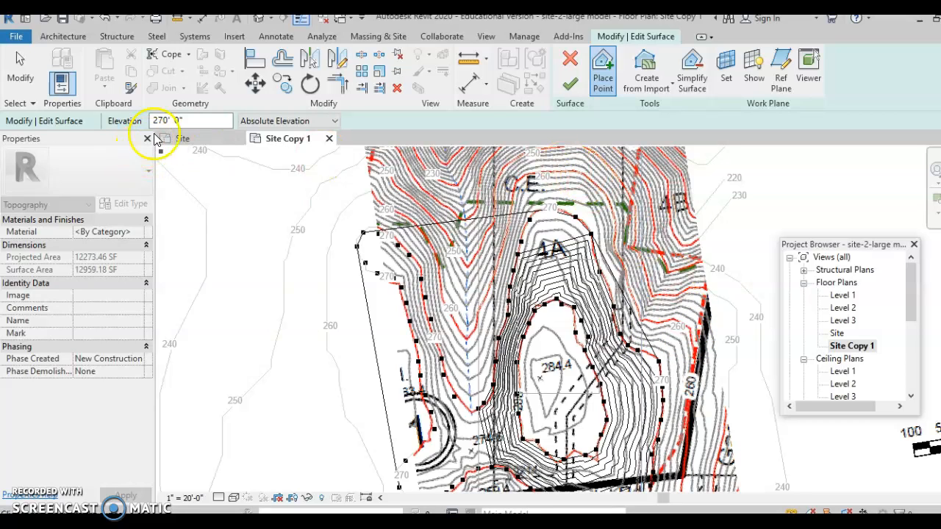
# Set the elevation to 260' and place points north along the outer western contour, around its bend to the survey edge.
pyautogui.write('26')
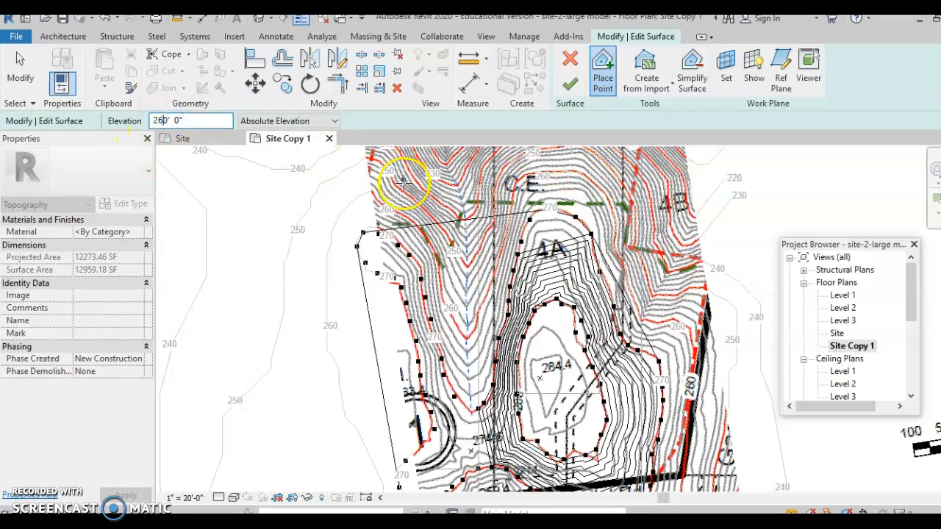
pyautogui.click(327, 304)
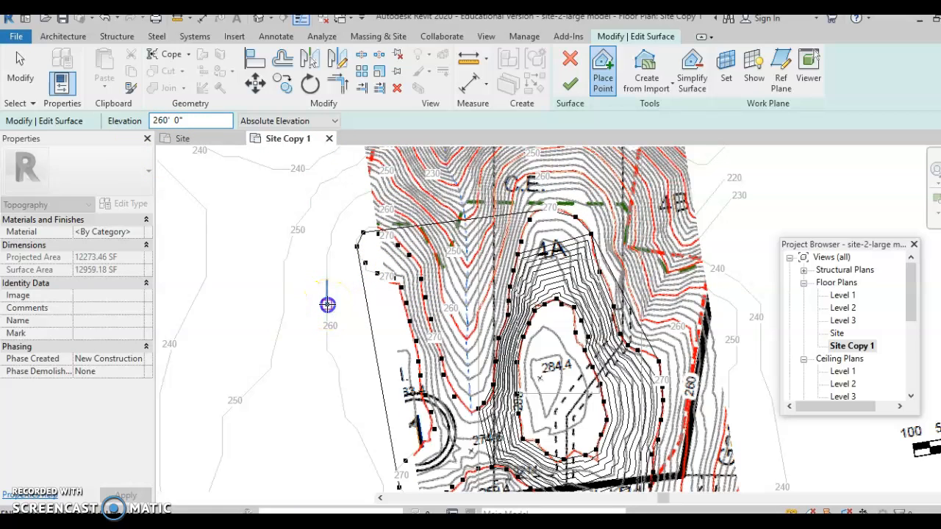
pyautogui.click(328, 250)
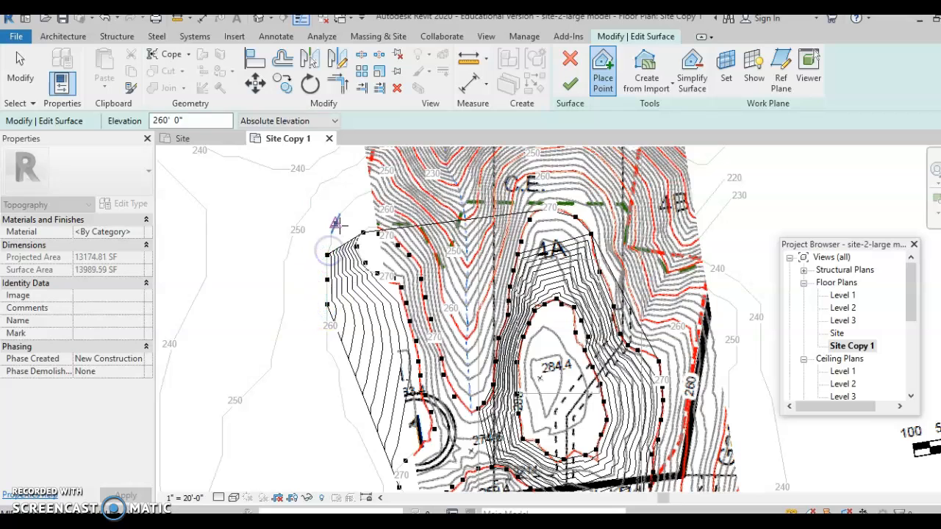
pyautogui.click(337, 223)
pyautogui.click(349, 206)
pyautogui.click(371, 191)
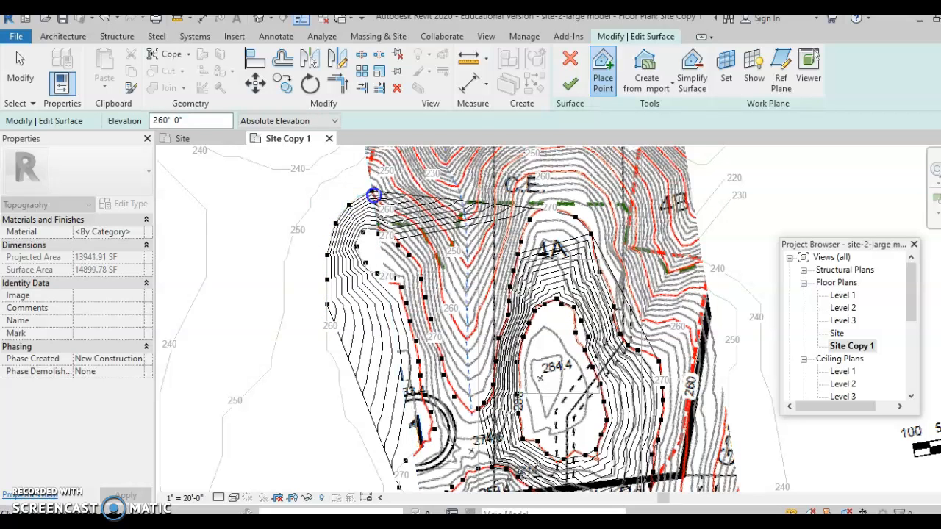
# Place 260' points from the survey's west edge down the valley contour's west side to its southern tip.
pyautogui.click(406, 216)
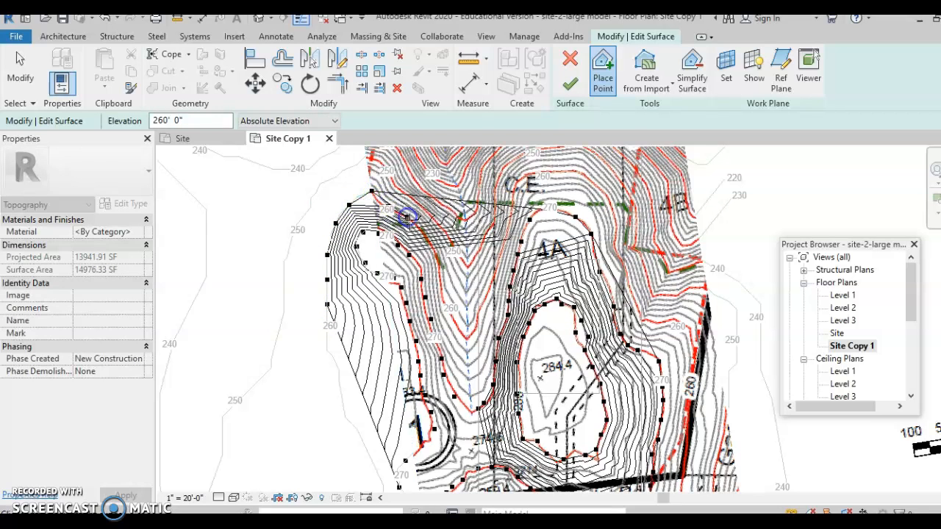
pyautogui.click(423, 234)
pyautogui.click(435, 260)
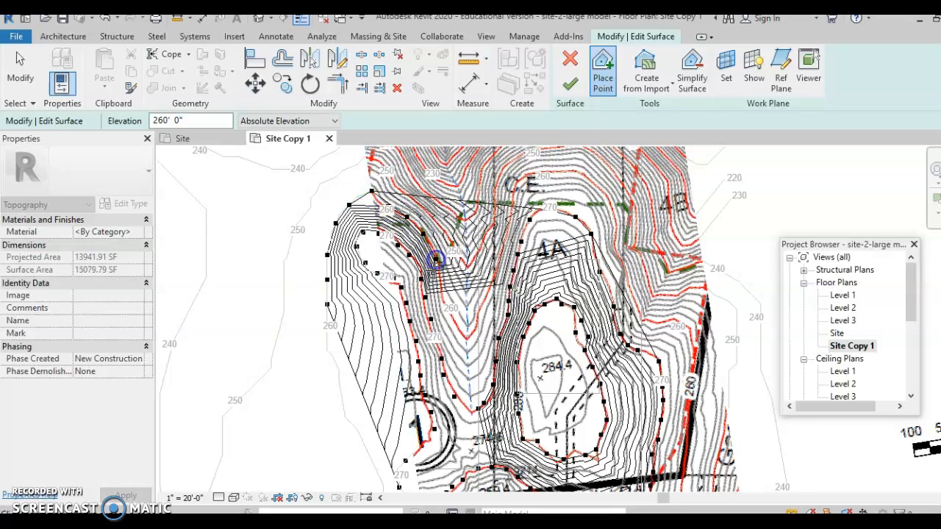
pyautogui.click(439, 285)
pyautogui.click(452, 319)
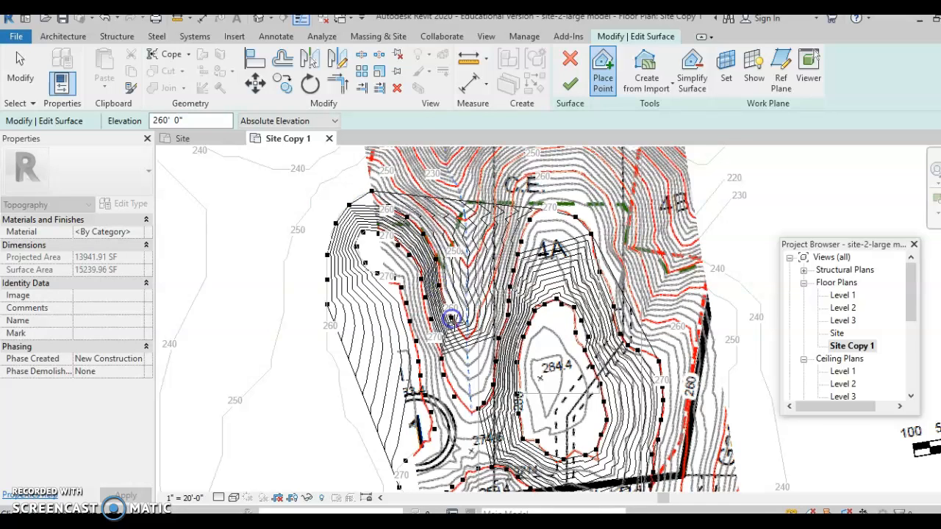
pyautogui.click(466, 335)
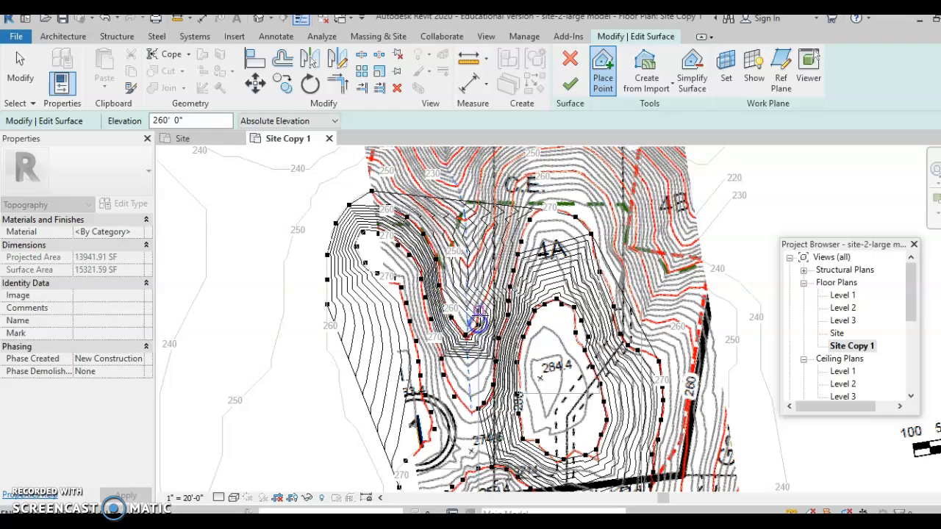
# Place 260' points up the valley contour's east side and over its crest north of lot 4A.
pyautogui.click(493, 280)
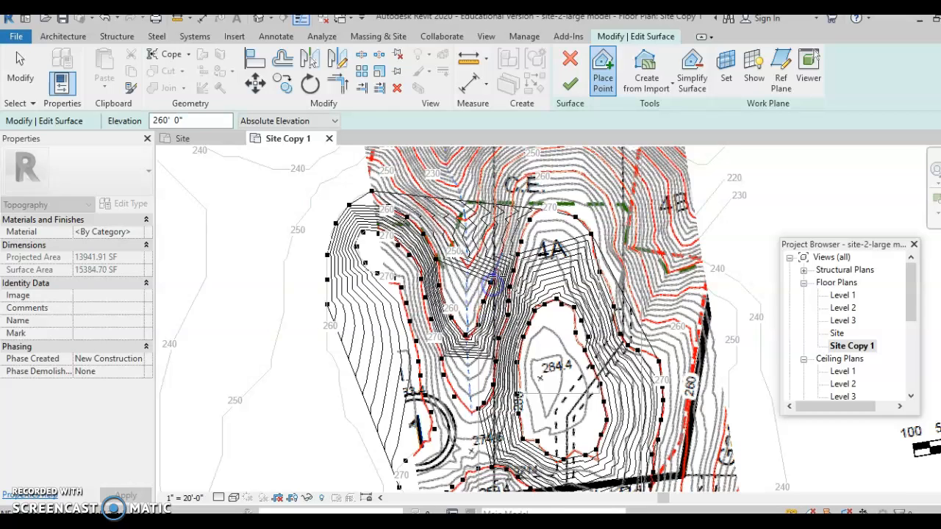
pyautogui.click(505, 234)
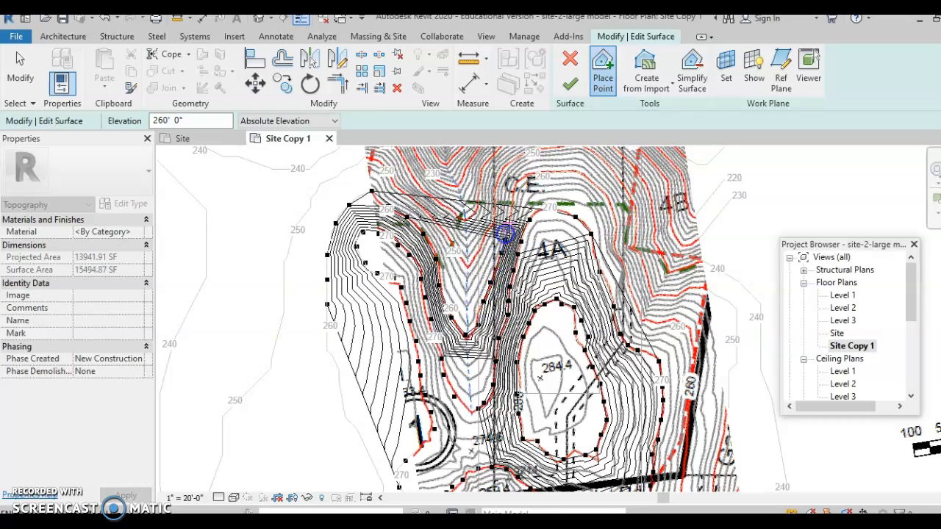
pyautogui.click(530, 177)
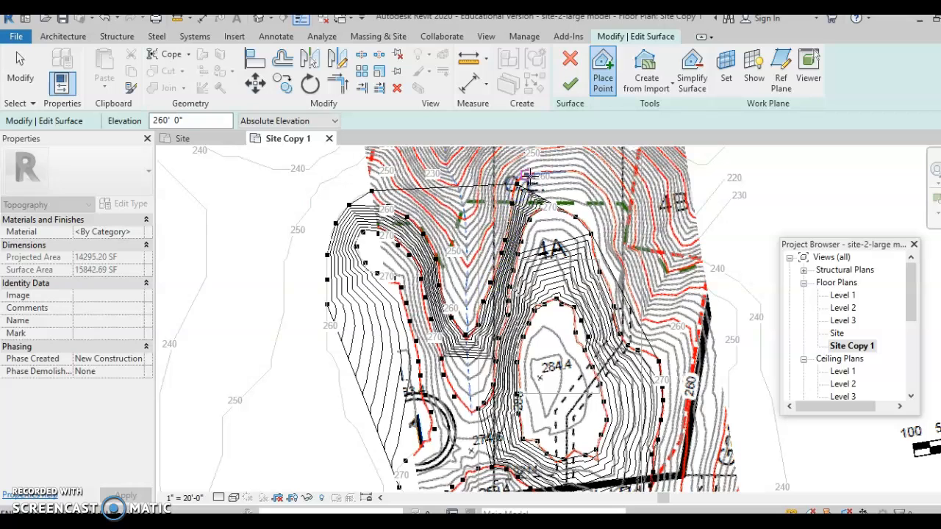
pyautogui.click(545, 172)
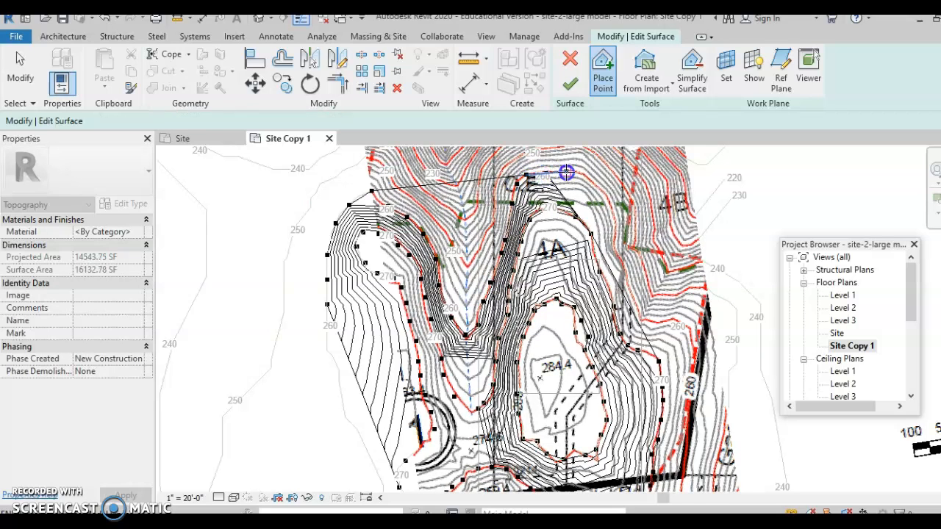
pyautogui.click(603, 194)
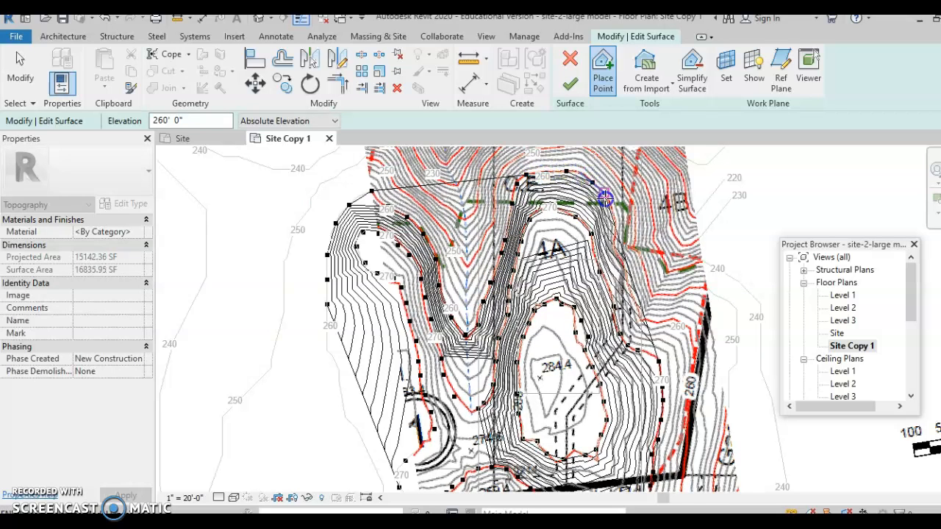
# Place 260' points down the contour along the east side of lot 4A.
pyautogui.click(613, 218)
pyautogui.click(619, 238)
pyautogui.click(623, 261)
pyautogui.click(629, 288)
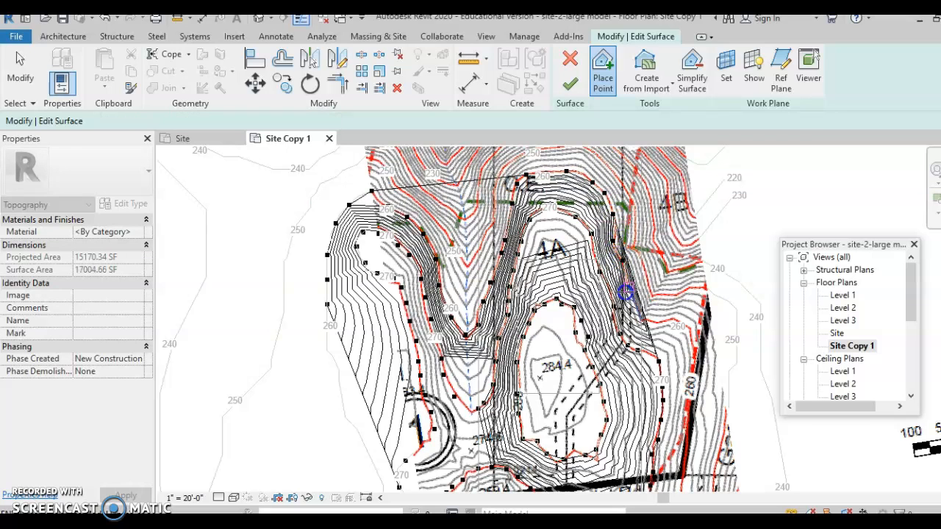
# Place 260' points around the contour's eastward bend southeast of lot 4A to the survey's east boundary.
pyautogui.click(644, 322)
pyautogui.click(660, 322)
pyautogui.click(668, 320)
pyautogui.click(682, 327)
pyautogui.click(694, 338)
pyautogui.click(697, 352)
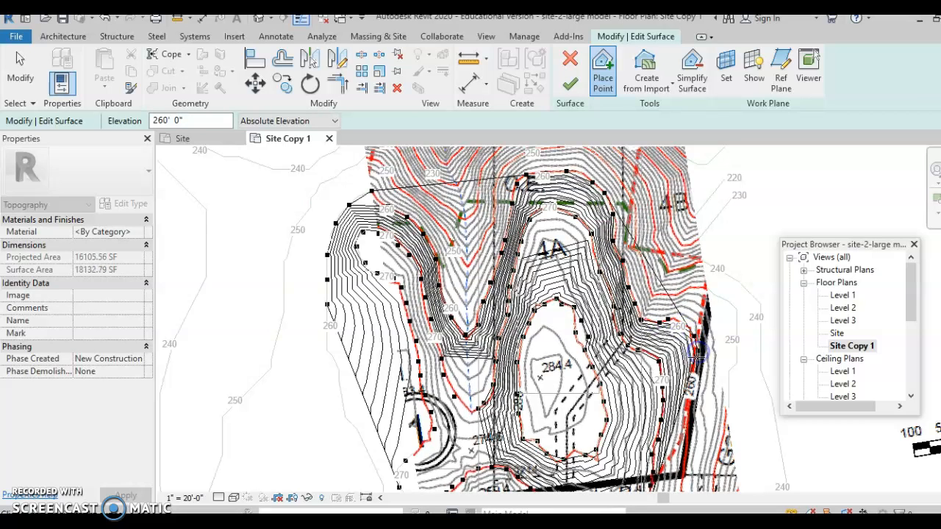
# Place 260' points south along the contour by the east boundary line and past Outlet Rd.
pyautogui.click(697, 368)
pyautogui.click(692, 398)
pyautogui.click(691, 424)
pyautogui.moveTo(691, 424); pyautogui.dragTo(685, 293, button='middle')
pyautogui.click(685, 293)
pyautogui.click(682, 327)
pyautogui.click(685, 361)
pyautogui.click(687, 395)
pyautogui.click(687, 409)
# Place 260' points west around the contour's southeastern bend, beyond the survey's lower edge.
pyautogui.click(669, 433)
pyautogui.click(651, 434)
pyautogui.click(610, 420)
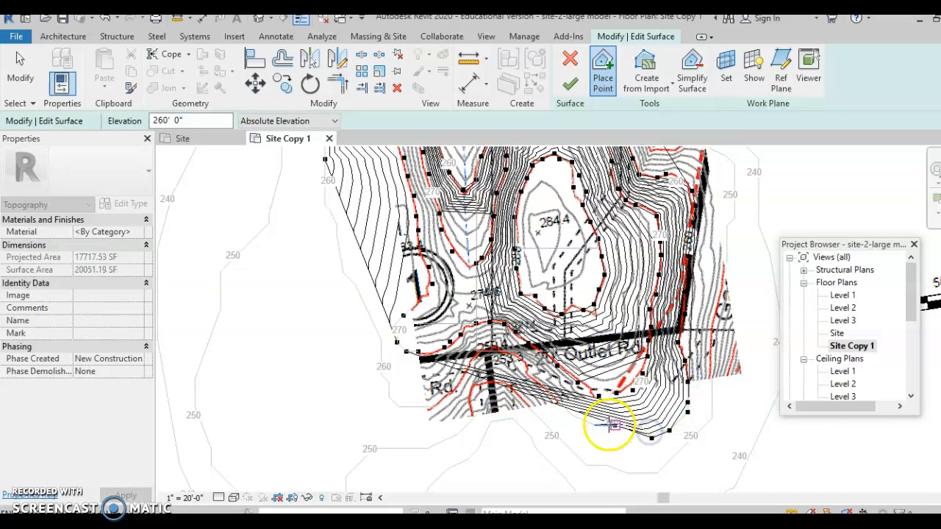
pyautogui.click(588, 420)
pyautogui.click(572, 414)
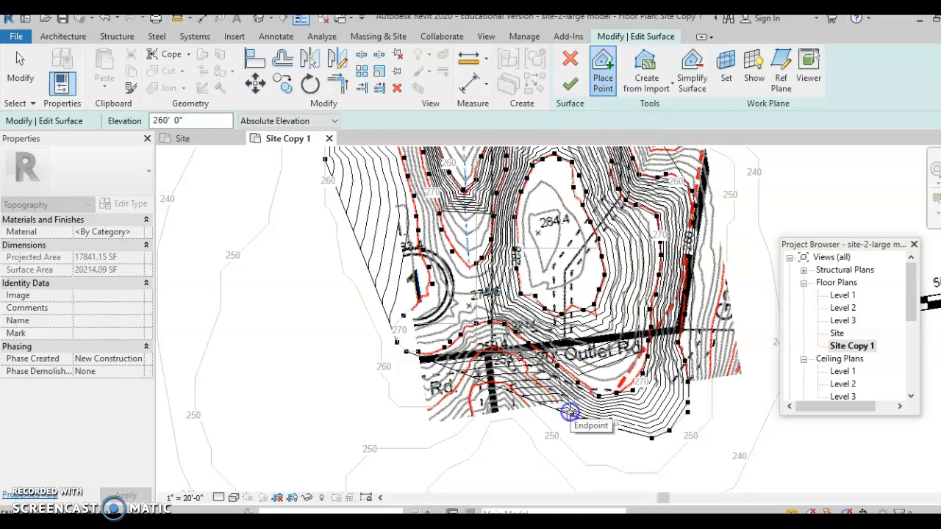
# Place 260' points northwest along the contour from the survey's lower edge up to its crest at Outlet Rd.
pyautogui.click(563, 403)
pyautogui.click(538, 381)
pyautogui.click(527, 369)
pyautogui.click(515, 359)
pyautogui.click(490, 352)
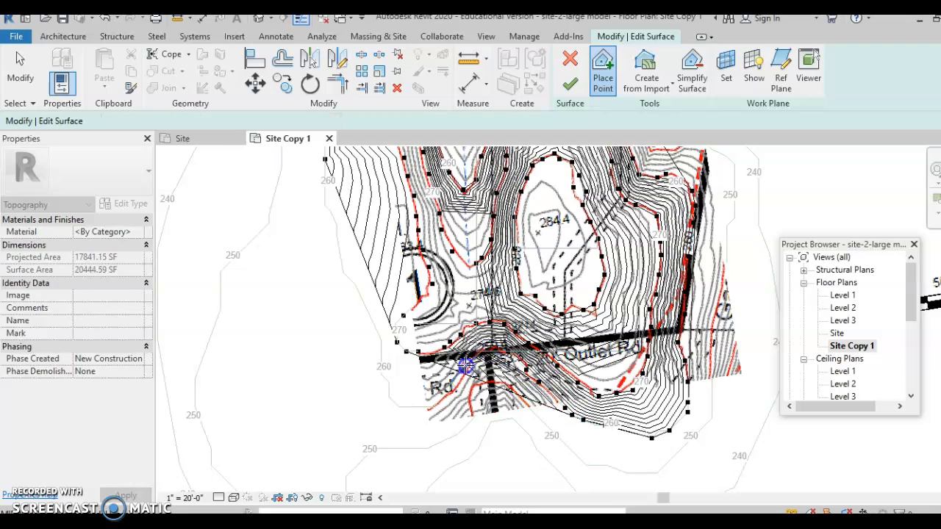
# Place 260' points southwest from the road crest around the contour's bend outside the survey's southwest corner.
pyautogui.click(467, 367)
pyautogui.click(450, 383)
pyautogui.click(433, 408)
pyautogui.click(412, 399)
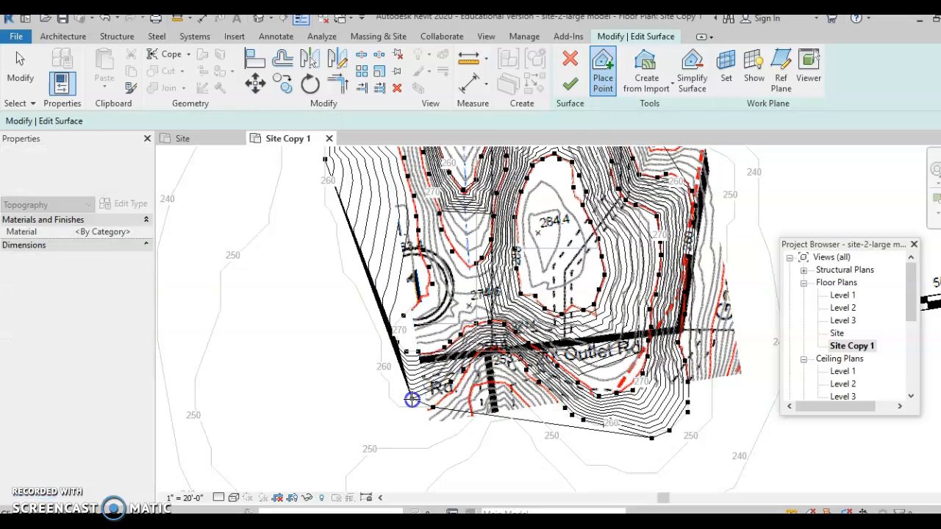
pyautogui.click(394, 388)
# Place 260' points north along the outer western contour up to the existing western points, closing the loop.
pyautogui.click(380, 358)
pyautogui.click(373, 327)
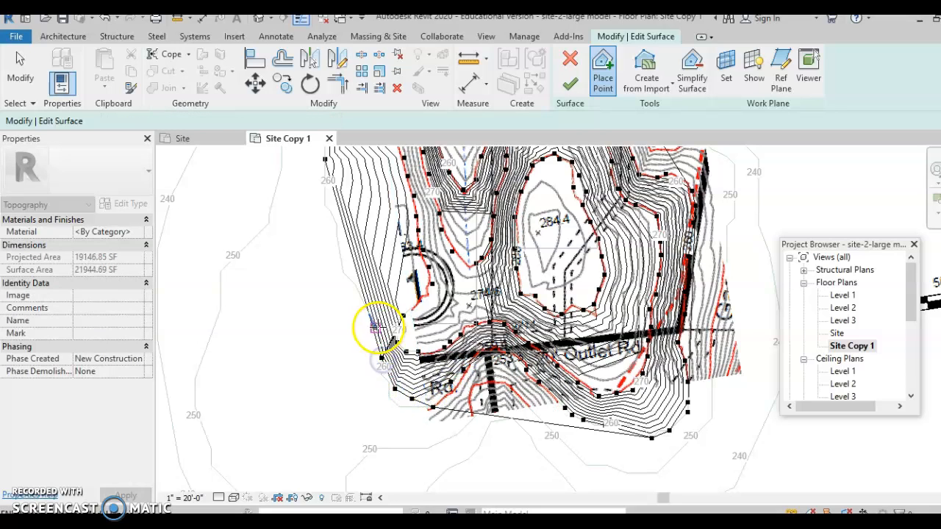
pyautogui.click(365, 304)
pyautogui.click(354, 284)
pyautogui.click(343, 271)
pyautogui.click(337, 236)
pyautogui.click(328, 212)
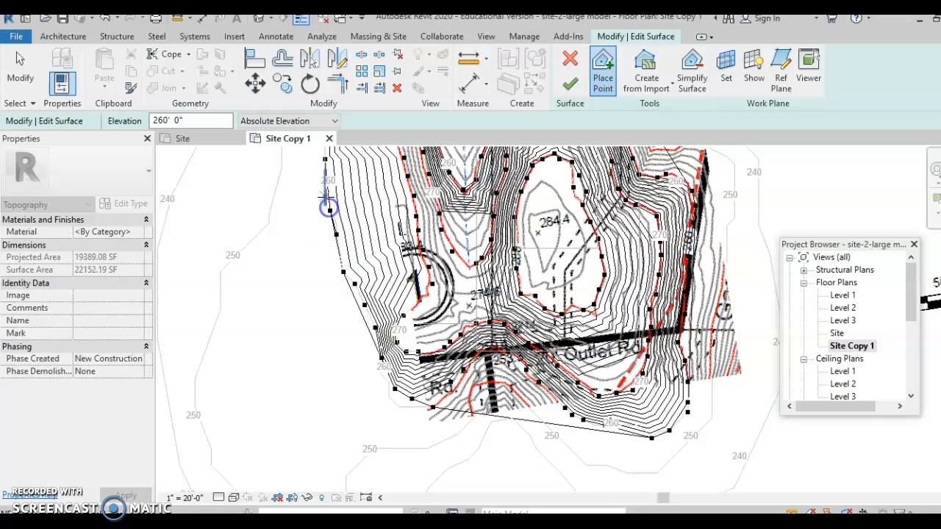
pyautogui.click(325, 188)
# Set the elevation to 250' and place points around the contour's southeastern bend, heading west below the survey.
pyautogui.click(711, 419)
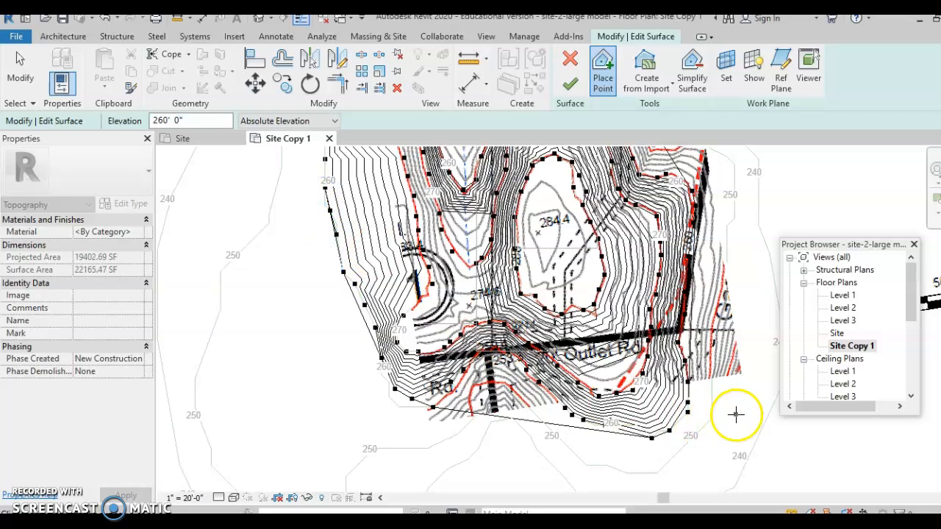
pyautogui.click(164, 121)
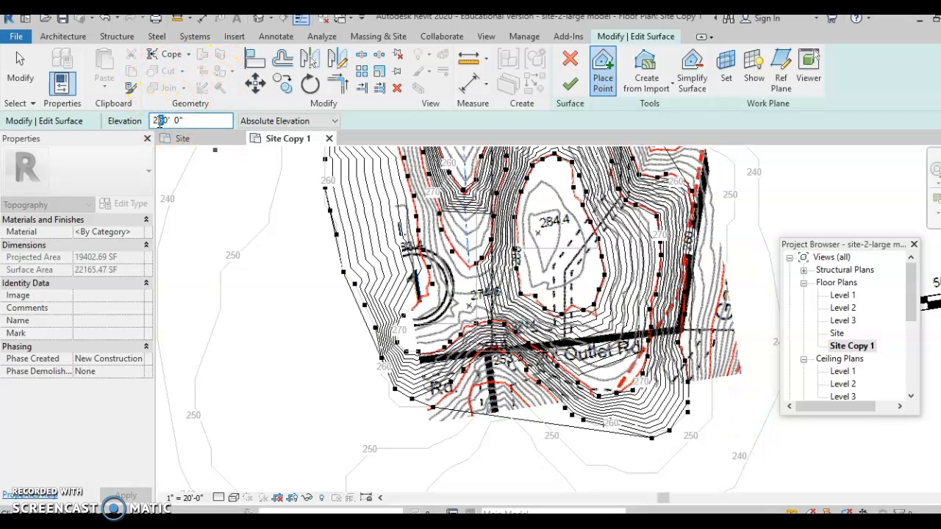
pyautogui.click(680, 452)
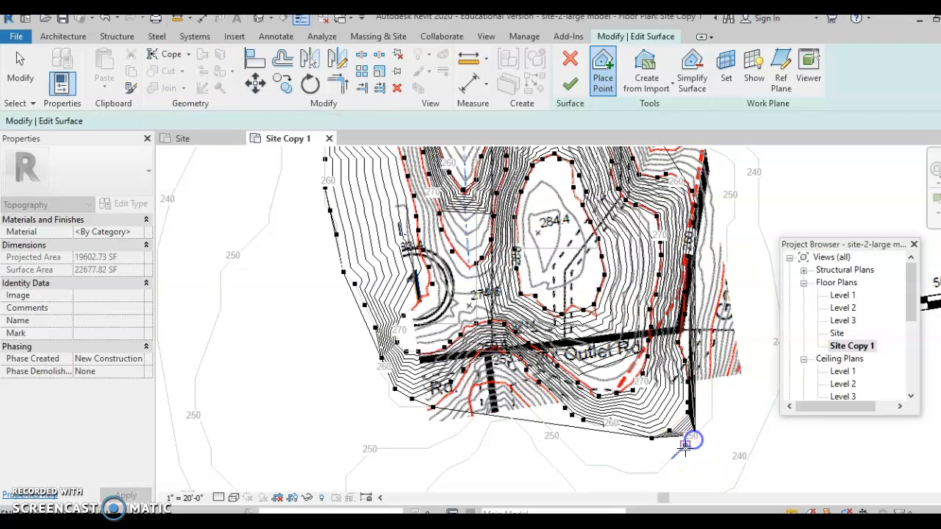
pyautogui.click(657, 471)
pyautogui.click(616, 469)
pyautogui.click(591, 453)
pyautogui.click(558, 435)
# Place 250' points up over the contour's crest south of Outlet Rd. and back down past the survey's lower edge.
pyautogui.click(549, 428)
pyautogui.click(533, 412)
pyautogui.click(520, 400)
pyautogui.click(511, 389)
pyautogui.click(491, 383)
pyautogui.click(477, 389)
pyautogui.click(472, 406)
pyautogui.click(467, 425)
# Place 250' points west along the contour outside the survey's southwest corner and around its turn to the south.
pyautogui.click(450, 437)
pyautogui.click(420, 438)
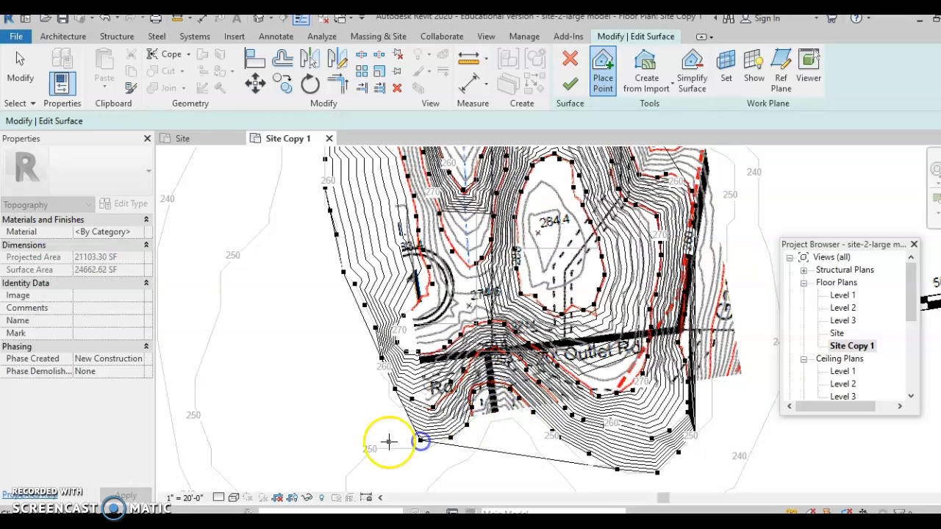
pyautogui.click(387, 439)
pyautogui.click(356, 443)
pyautogui.moveTo(350, 456); pyautogui.dragTo(469, 228, button='middle')
pyautogui.click(467, 251)
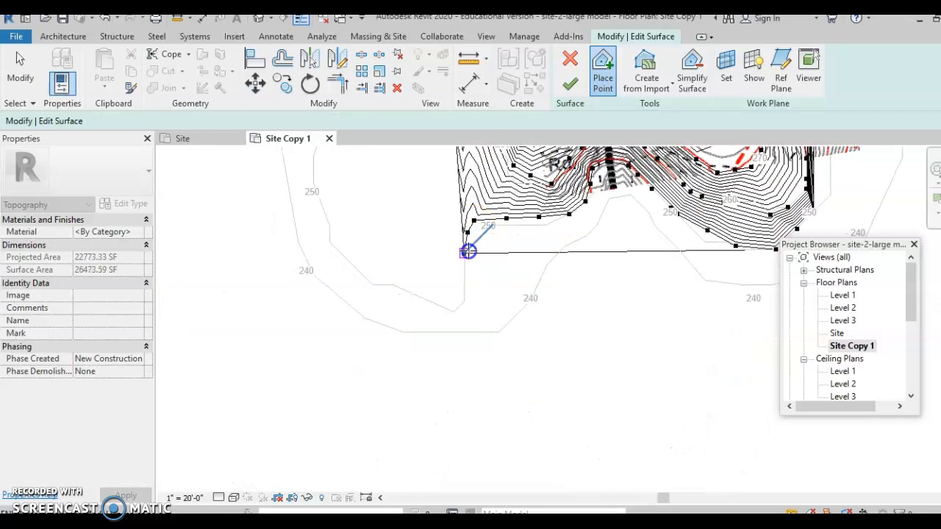
# Place 250' points around the contour's southwestern lobe and northwest up its outer side.
pyautogui.click(450, 302)
pyautogui.click(435, 303)
pyautogui.click(415, 295)
pyautogui.click(382, 284)
pyautogui.click(375, 272)
pyautogui.click(361, 257)
pyautogui.click(350, 248)
pyautogui.click(341, 235)
pyautogui.click(328, 214)
pyautogui.click(319, 197)
# Continue the 250' points north along the outer western contour, level with the cul-de-sac.
pyautogui.moveTo(326, 200); pyautogui.dragTo(342, 419, button='middle')
pyautogui.click(331, 390)
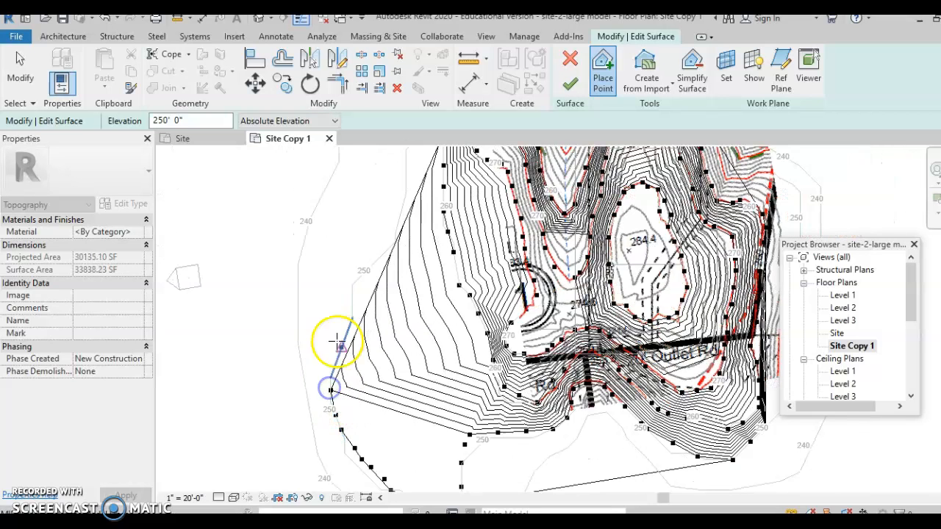
pyautogui.click(344, 337)
pyautogui.click(353, 317)
pyautogui.click(360, 282)
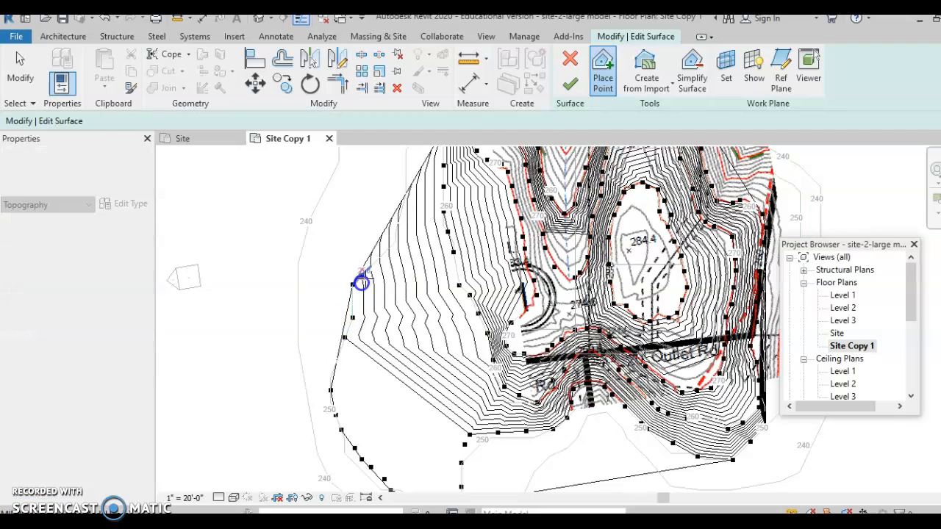
# Place 250' points up the contour's northwestern stretch and around its bend to the survey's west edge.
pyautogui.moveTo(475, 220); pyautogui.dragTo(483, 491, button='middle')
pyautogui.click(411, 425)
pyautogui.click(414, 400)
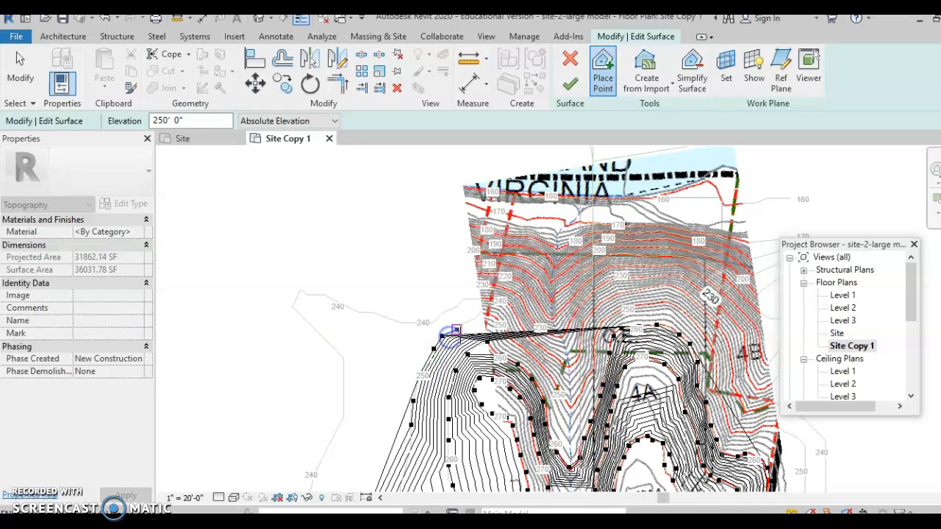
pyautogui.click(465, 323)
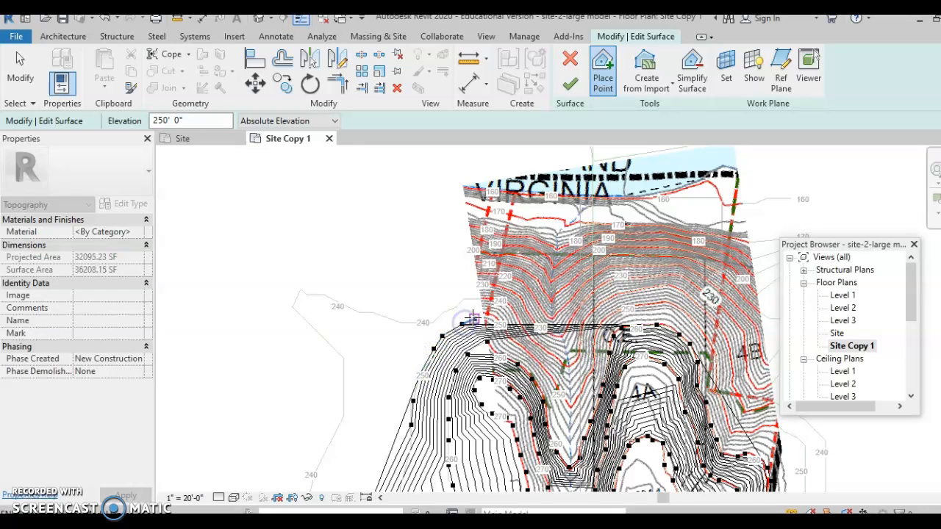
pyautogui.click(475, 320)
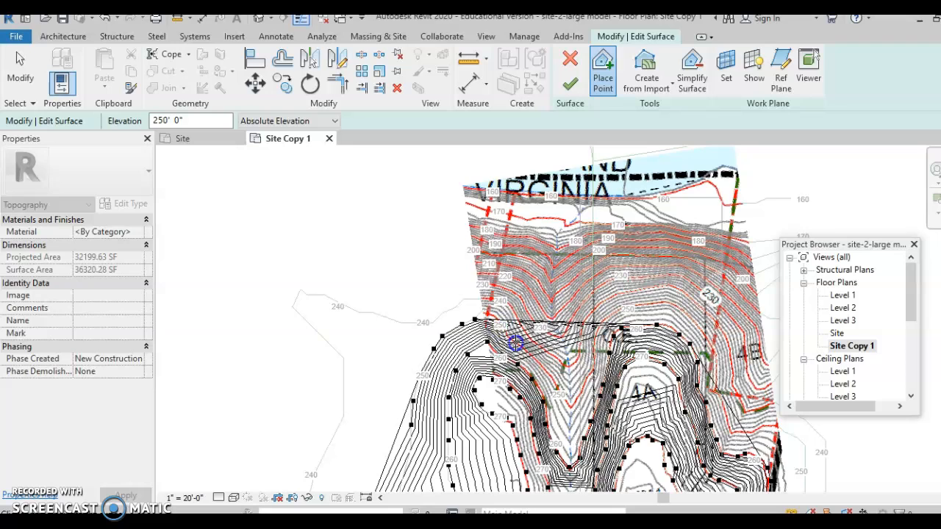
# Place 250' points down the valley contour to its southern tip and up its east side toward the crest north of 4A.
pyautogui.click(538, 362)
pyautogui.click(553, 382)
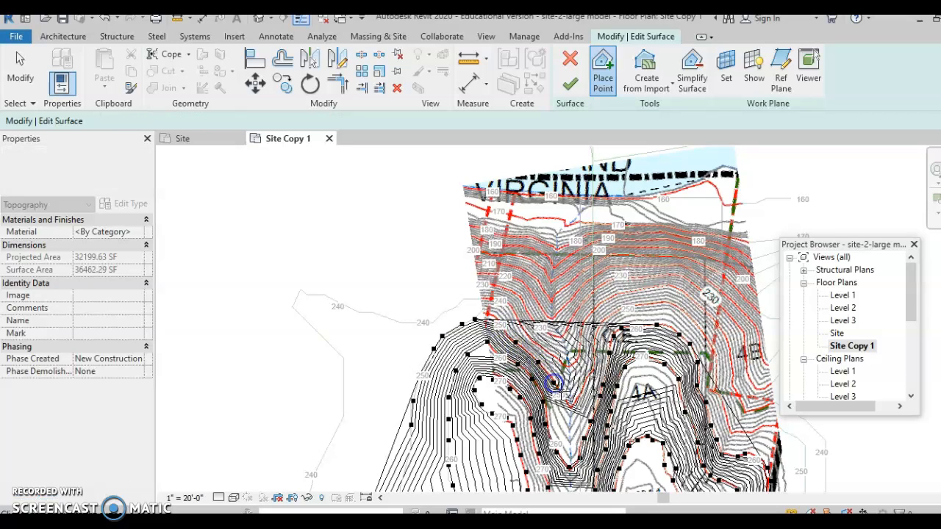
pyautogui.click(564, 402)
pyautogui.click(589, 382)
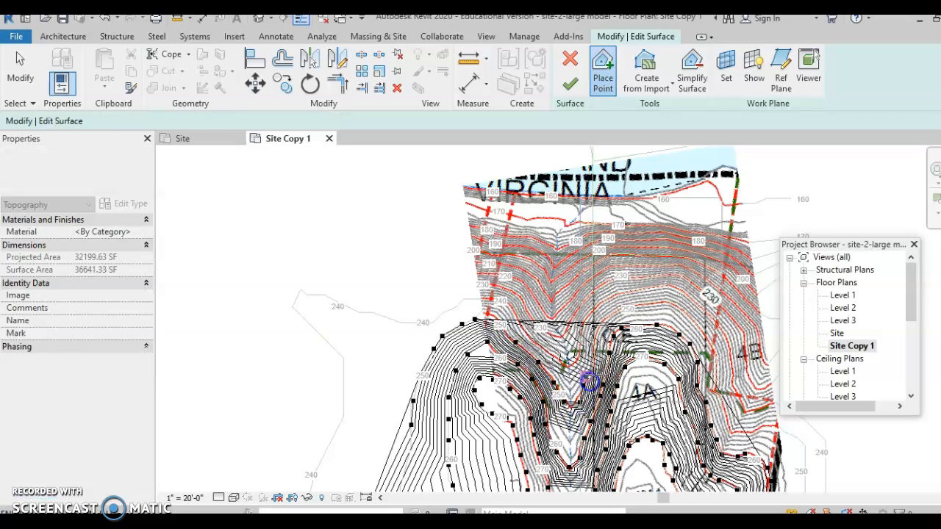
pyautogui.click(593, 366)
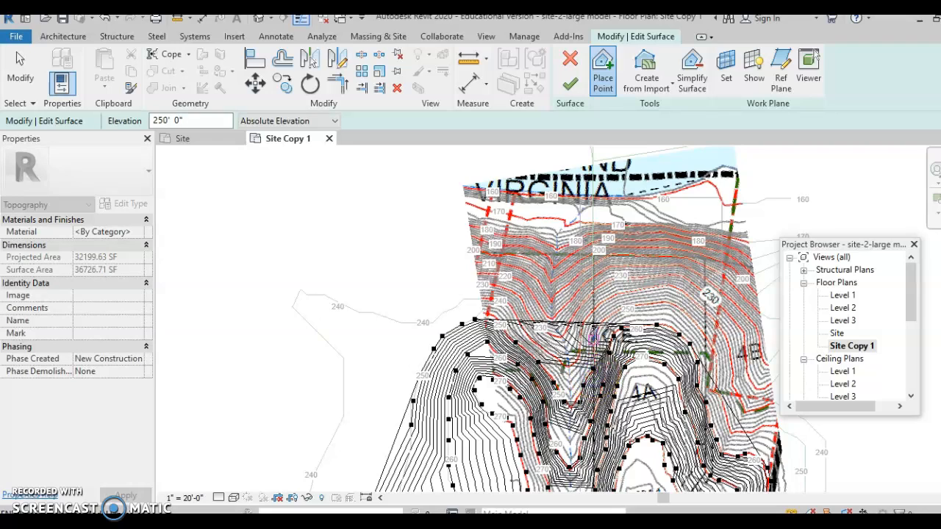
pyautogui.click(603, 323)
pyautogui.click(620, 309)
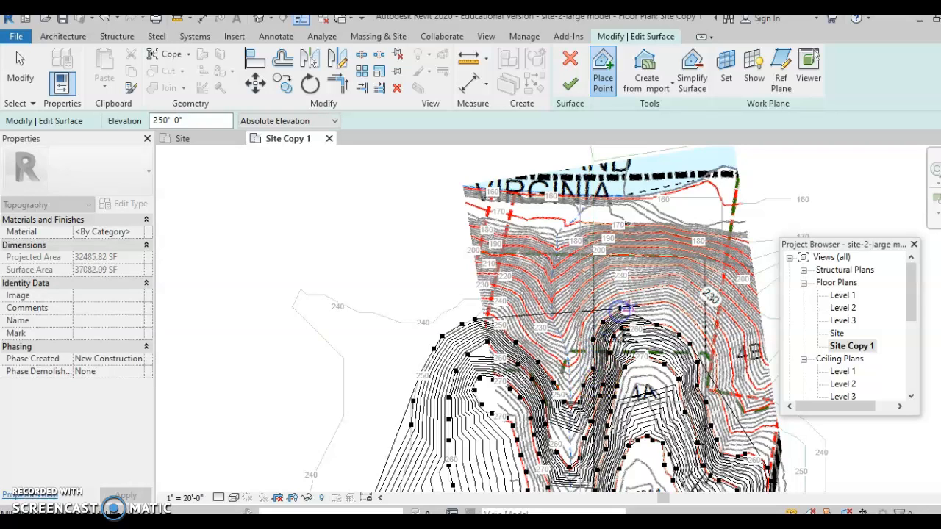